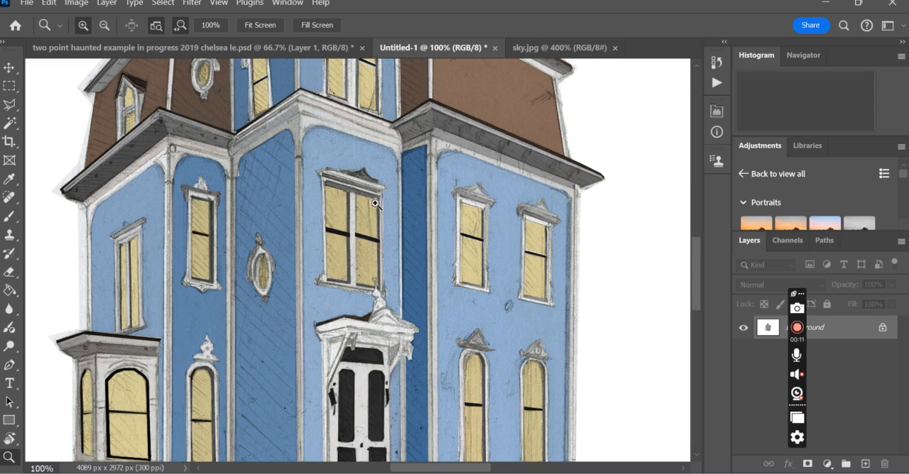
Examine the coloured house drawing up close around the front door and windows, and as a whole.
key("alt")
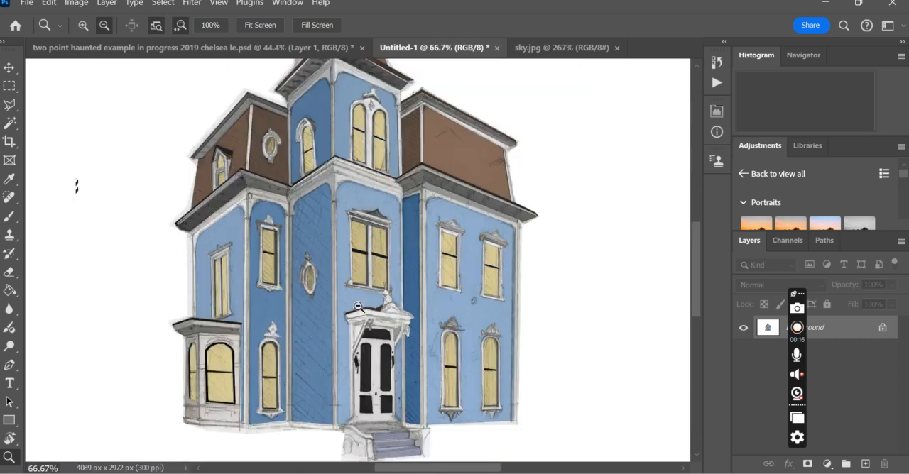
left_click(384, 297, "alt")
left_click(360, 312, "alt")
left_click(379, 359)
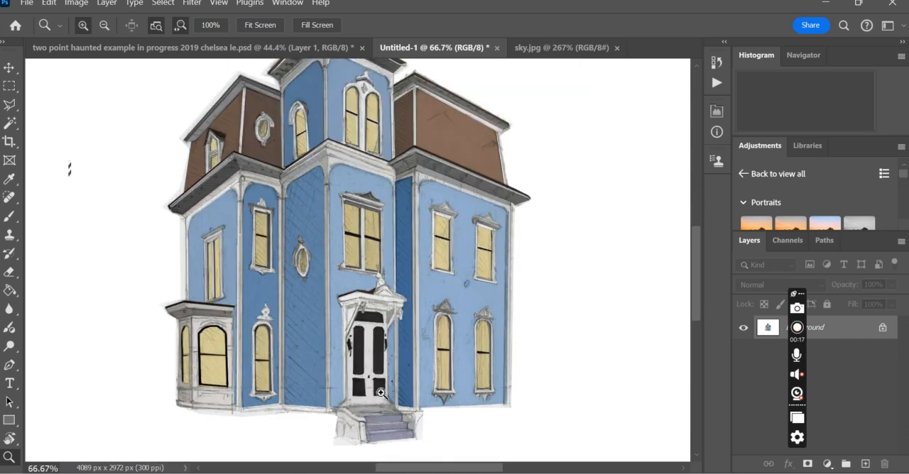
left_click(369, 362)
left_click(355, 368)
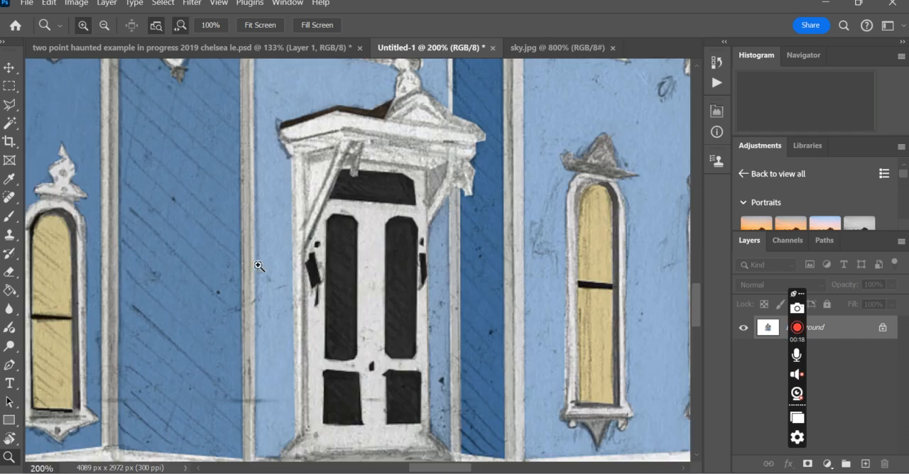
left_click(312, 263, "alt")
left_click(313, 263, "alt")
left_click(313, 186, "alt")
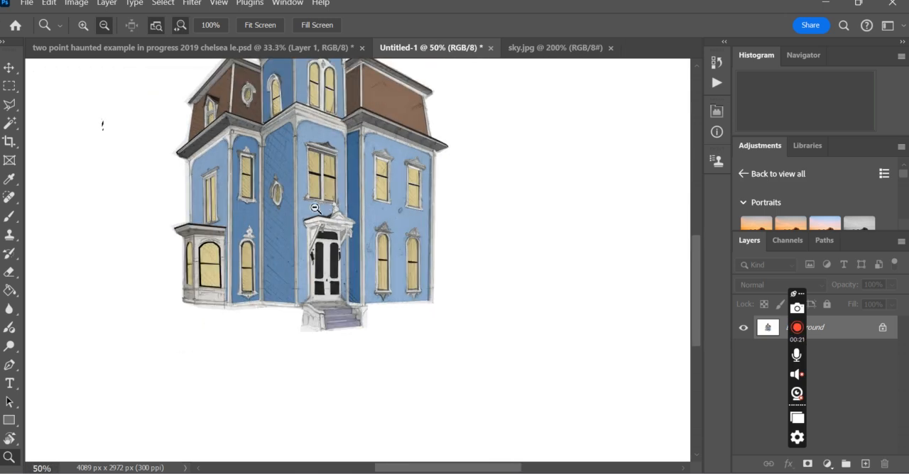
scroll(311, 222, "up", 1)
scroll(310, 223, "up", 1)
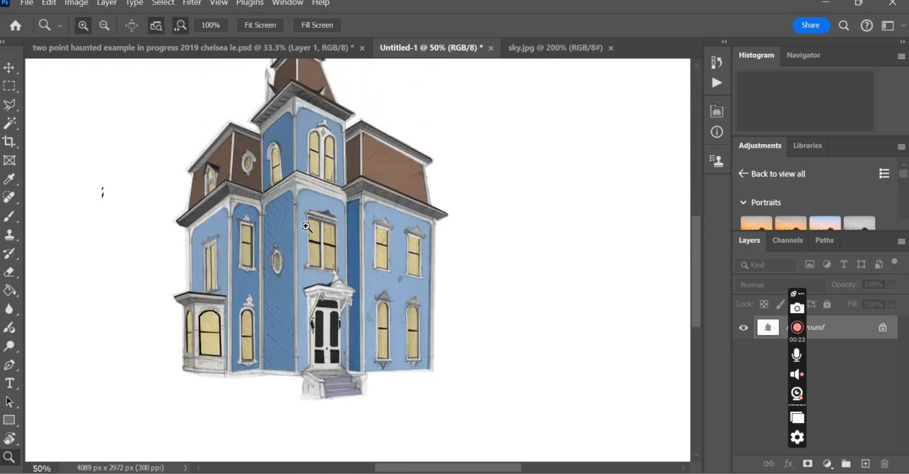
left_click(310, 224, "alt")
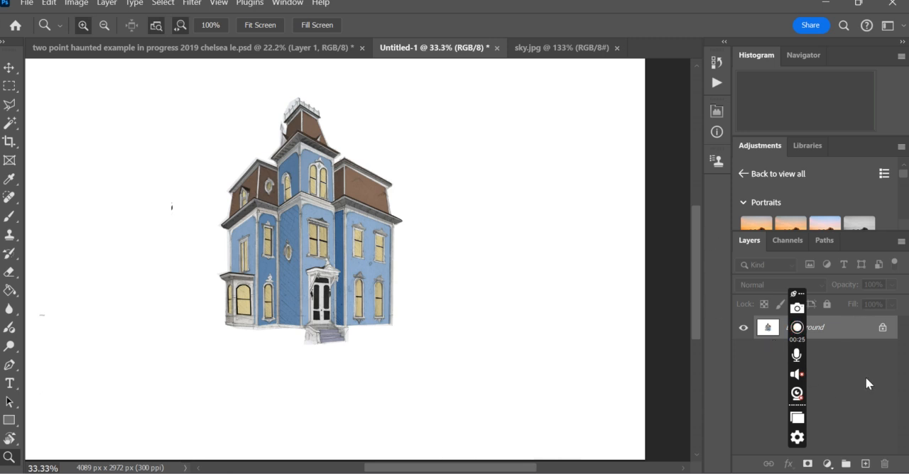
Duplicate the Background layer and hide the original Background layer.
left_click_drag(801, 292, 897, 50)
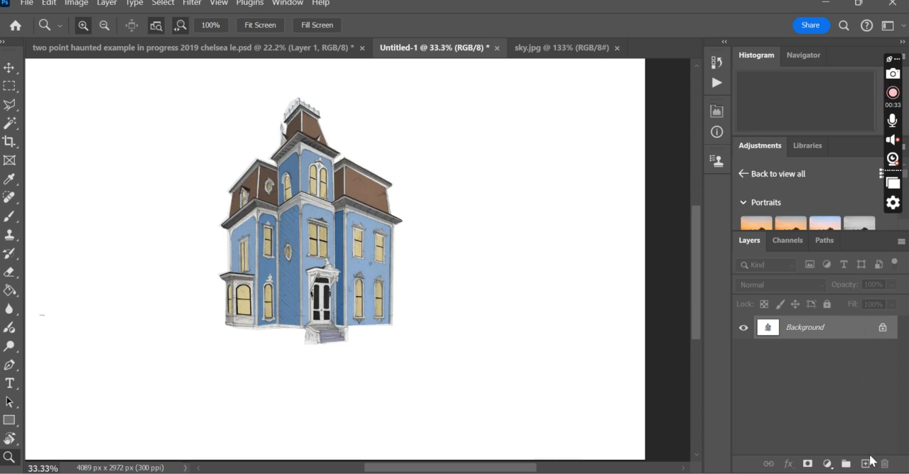
left_click_drag(852, 327, 863, 463)
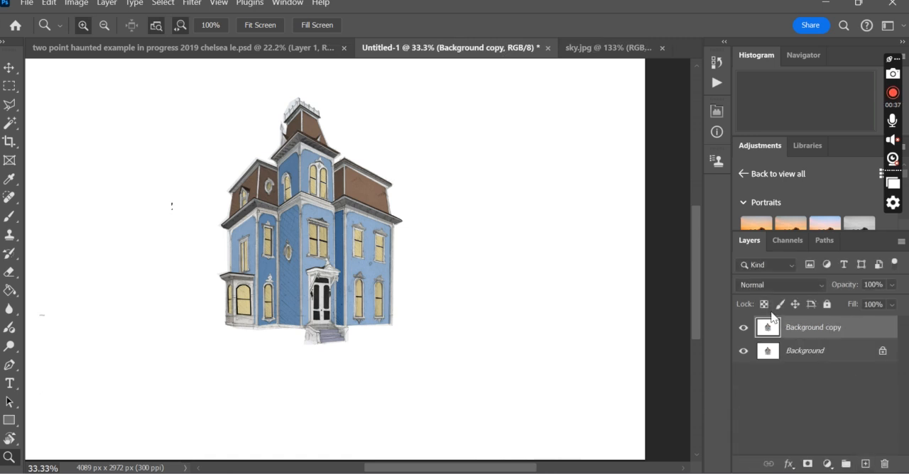
left_click(744, 350)
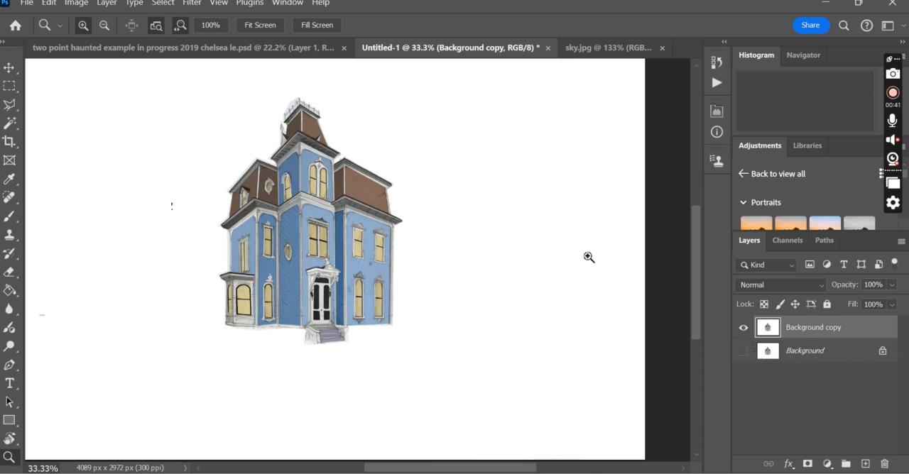
Select the white area around the house with the Magic Wand at tolerance 32, delete it and clear the selection.
left_click(10, 69)
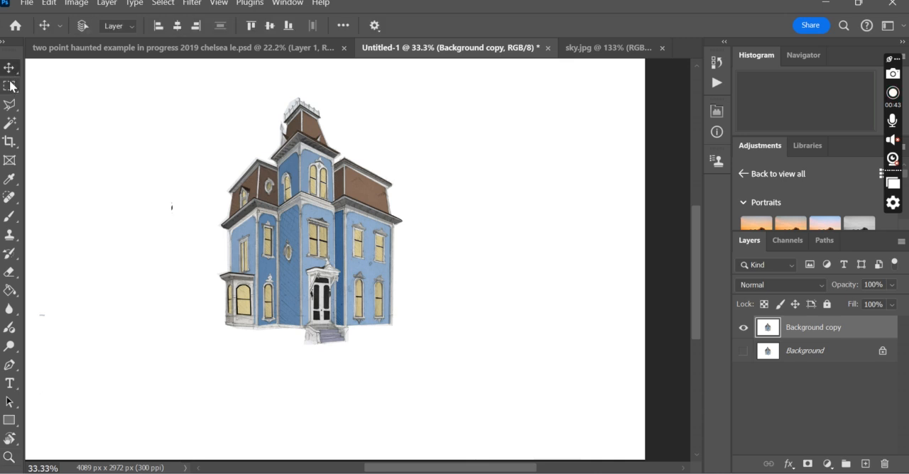
left_click(9, 86)
left_click(10, 104)
left_click(10, 124)
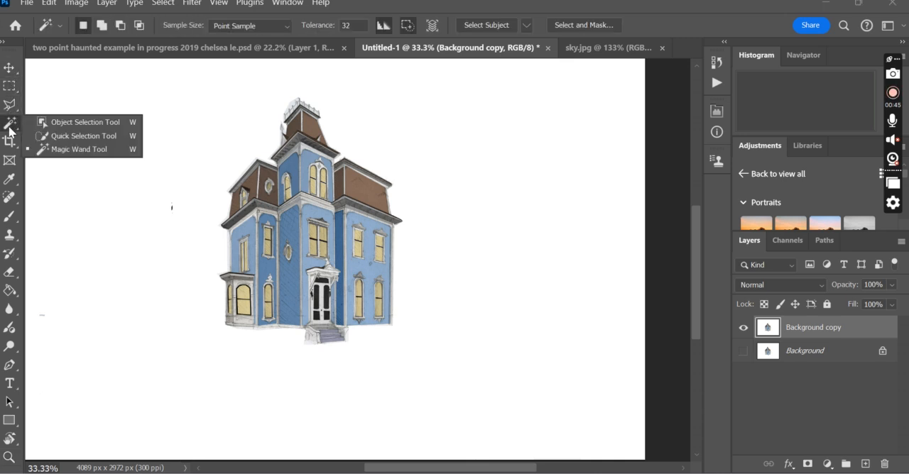
left_click(60, 151)
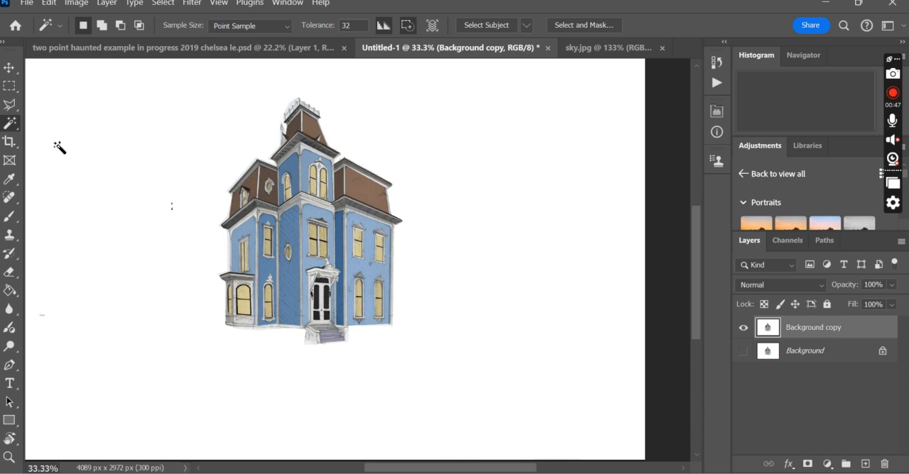
left_click(472, 175)
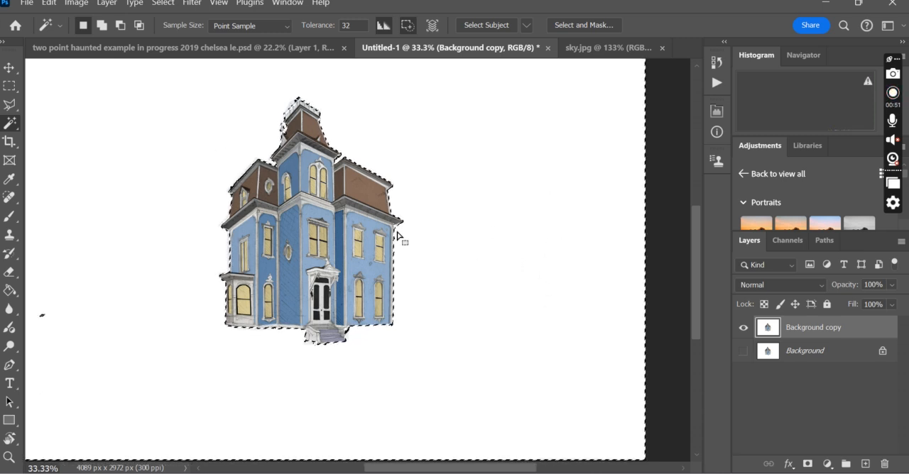
key("Delete")
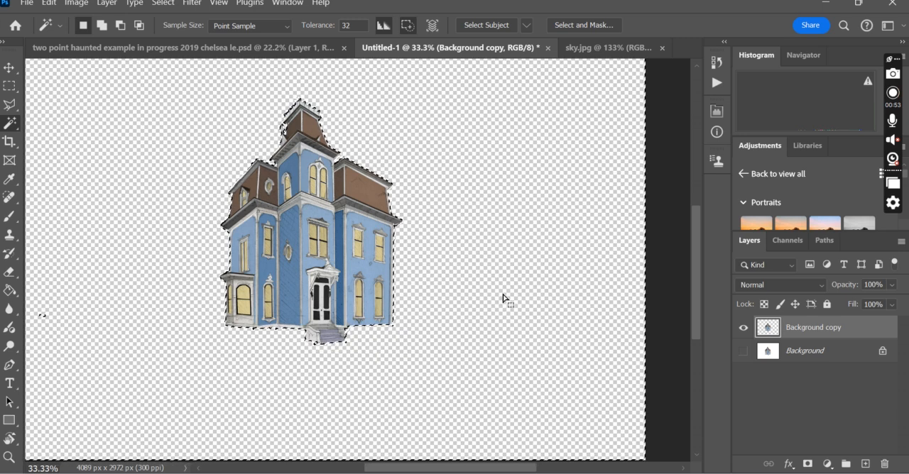
key("m")
key("ctrl+d")
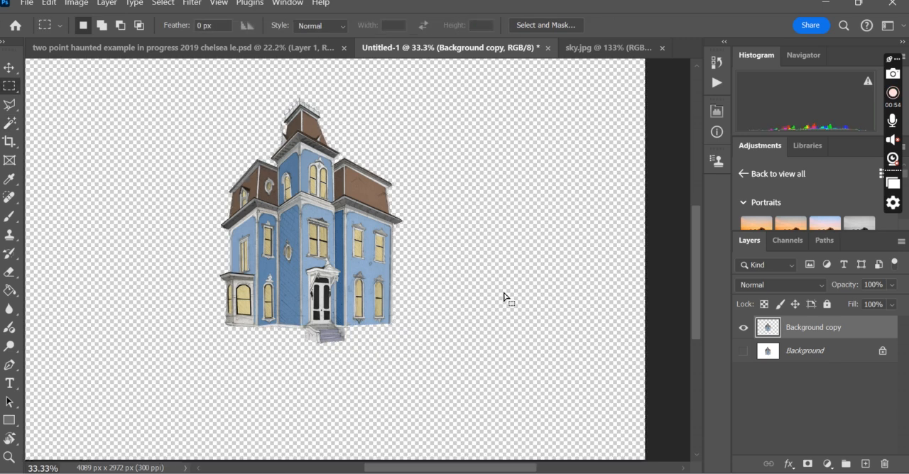
Float the sky.jpg document, copy its sky image into the house document as a new layer, and minimize sky.jpg.
left_click(587, 49)
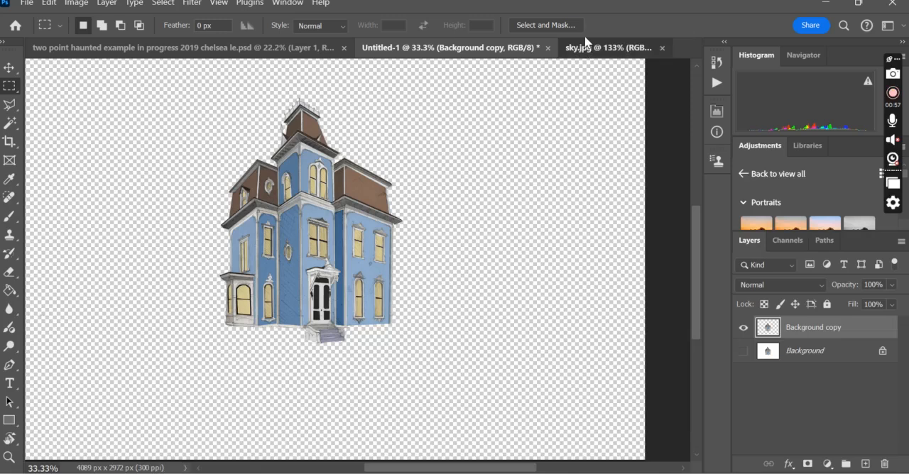
scroll(340, 230, "up", 1)
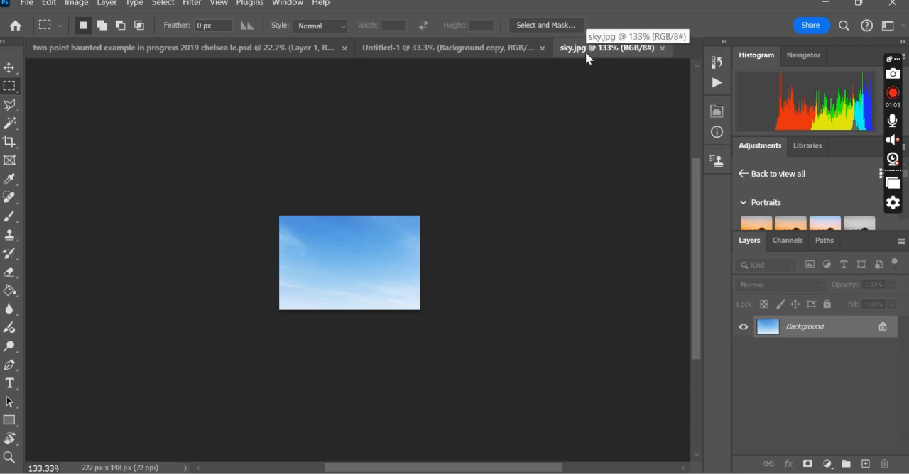
left_click_drag(585, 51, 584, 132)
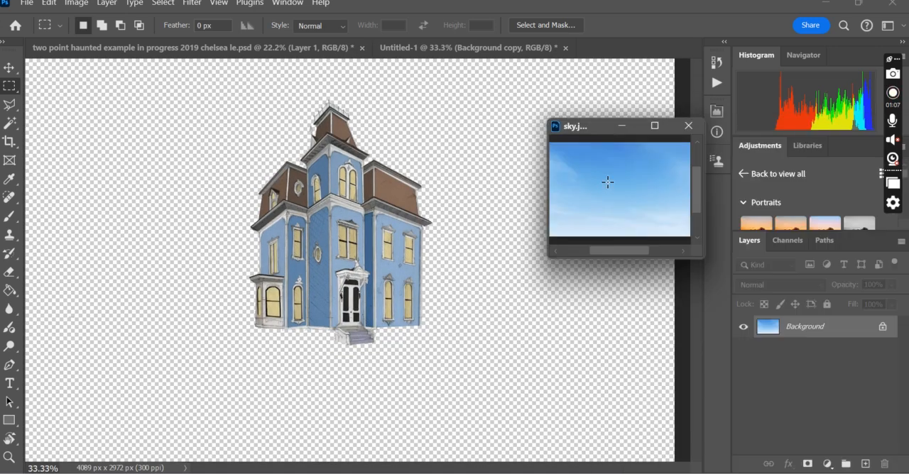
left_click(9, 69)
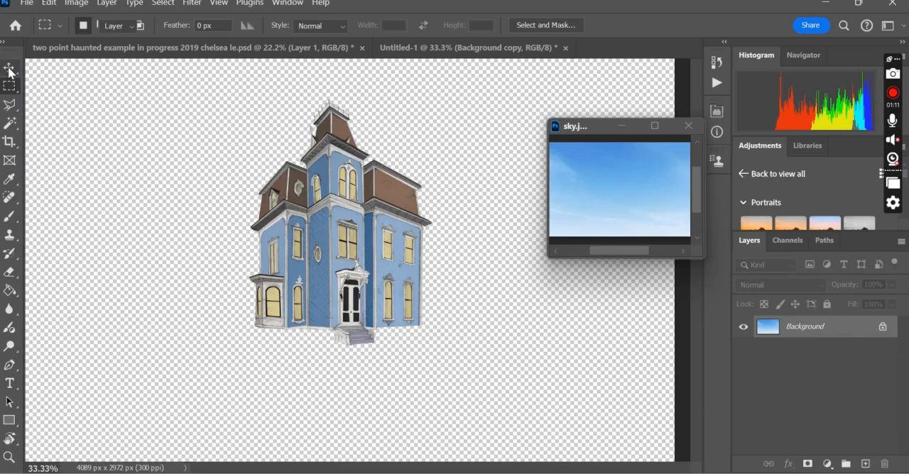
left_click_drag(617, 184, 451, 191)
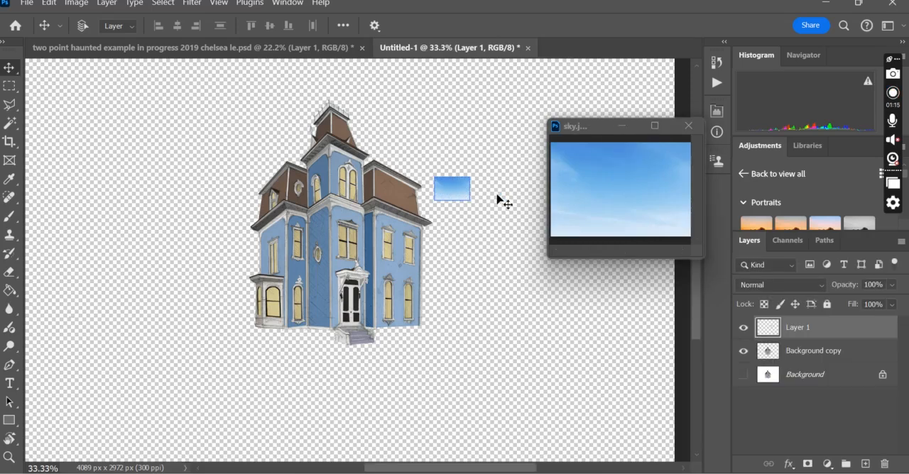
left_click(621, 126)
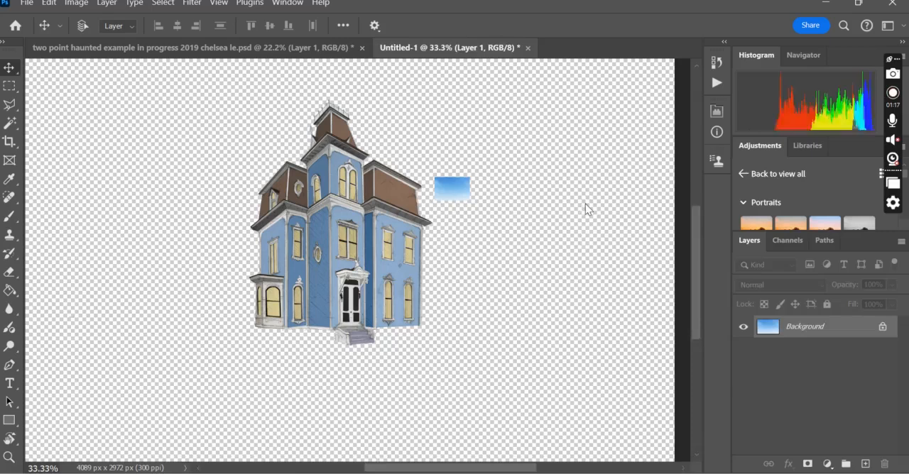
Move the sky image to the canvas's upper-left area and scale it proportionally with Free Transform to about 2102% so it covers the canvas.
left_click_drag(458, 191, 126, 133)
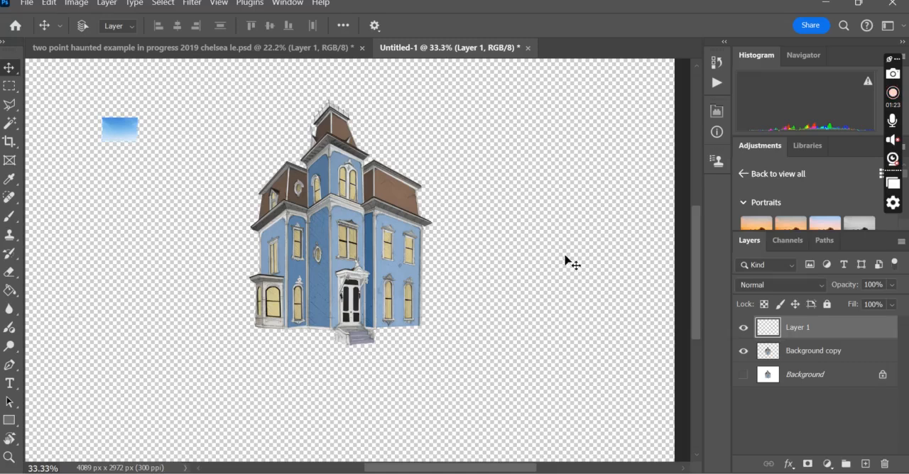
key("z")
left_click(451, 261, "alt")
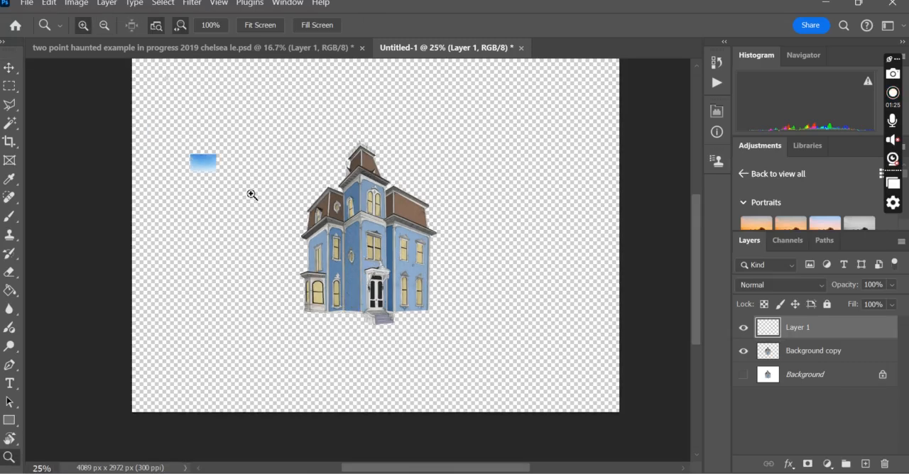
key("ctrl+t")
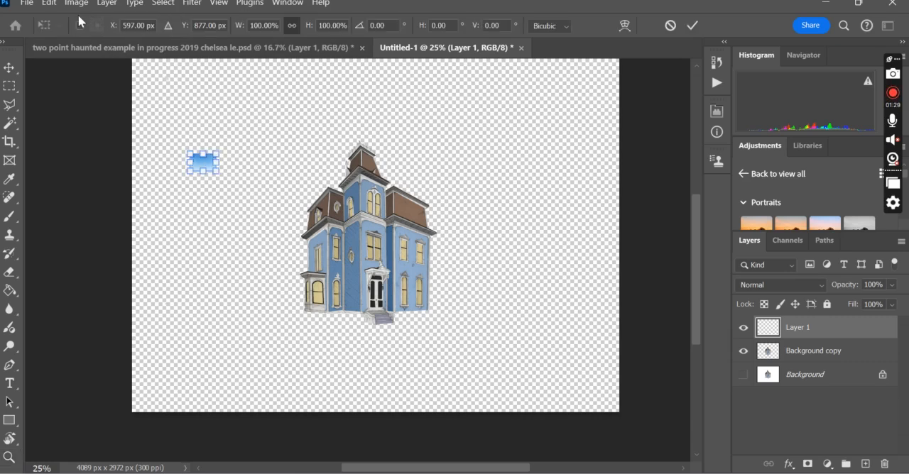
key("Return")
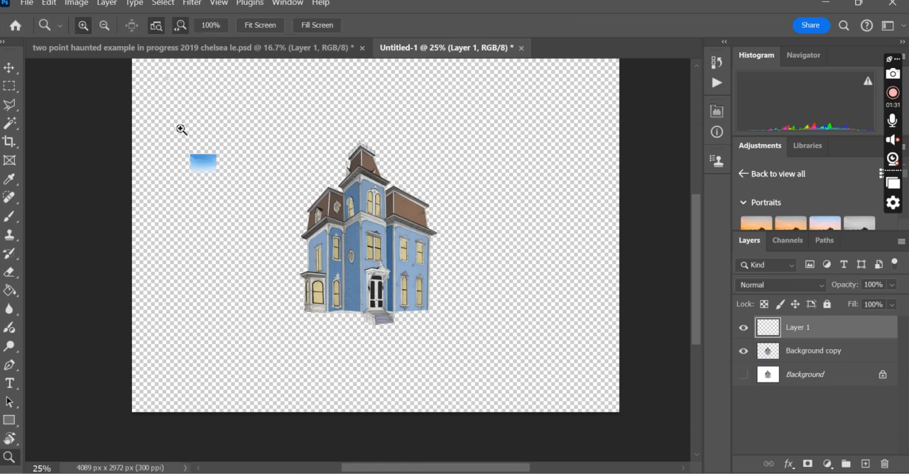
left_click(48, 4)
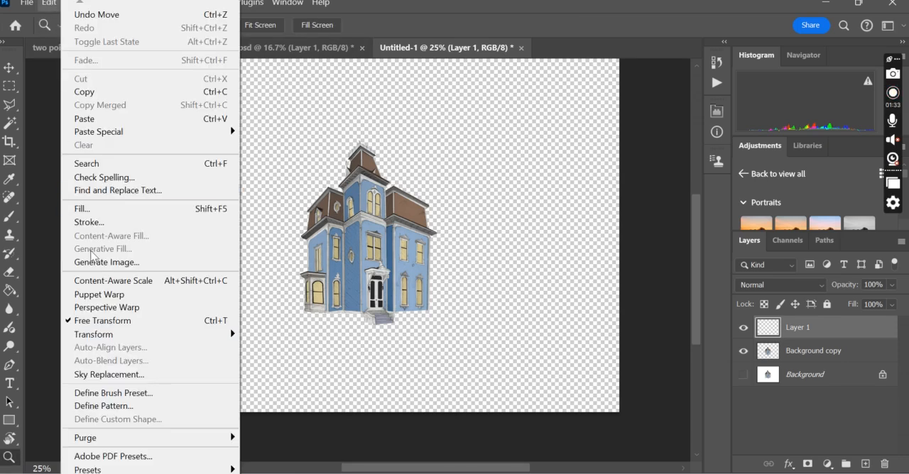
left_click(106, 323)
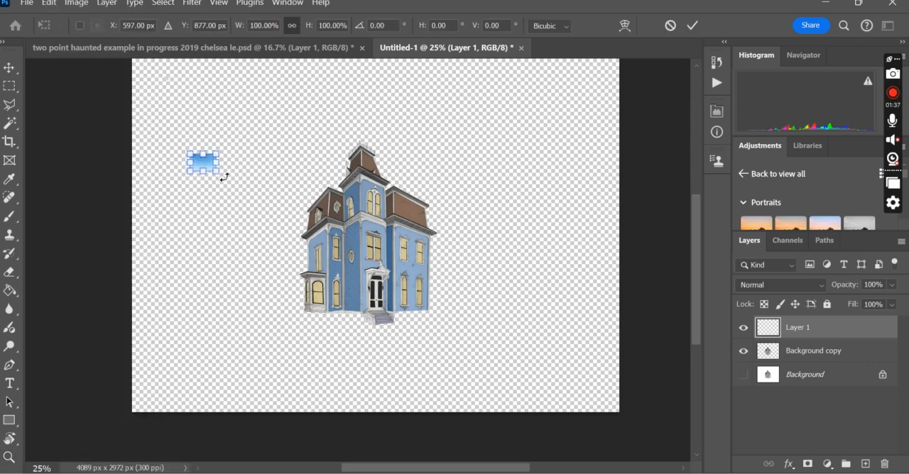
left_click_drag(216, 172, 559, 350)
left_click_drag(469, 328, 408, 226)
left_click_drag(473, 280, 683, 420)
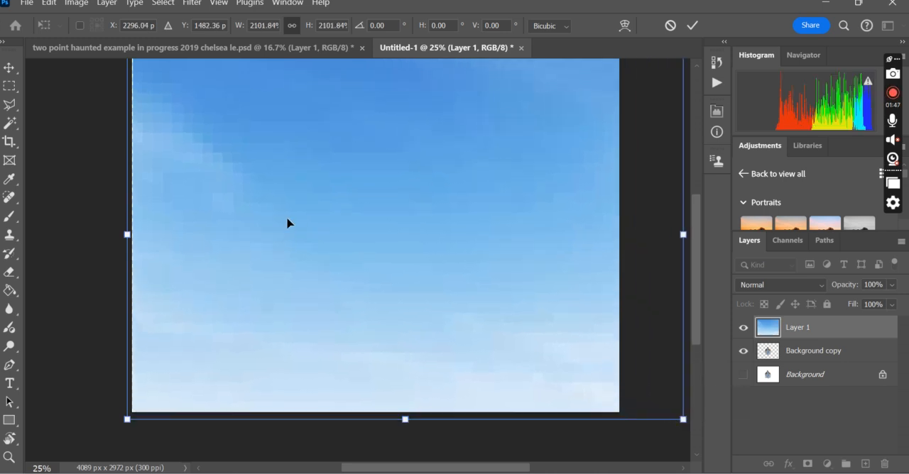
key("Return")
key("z")
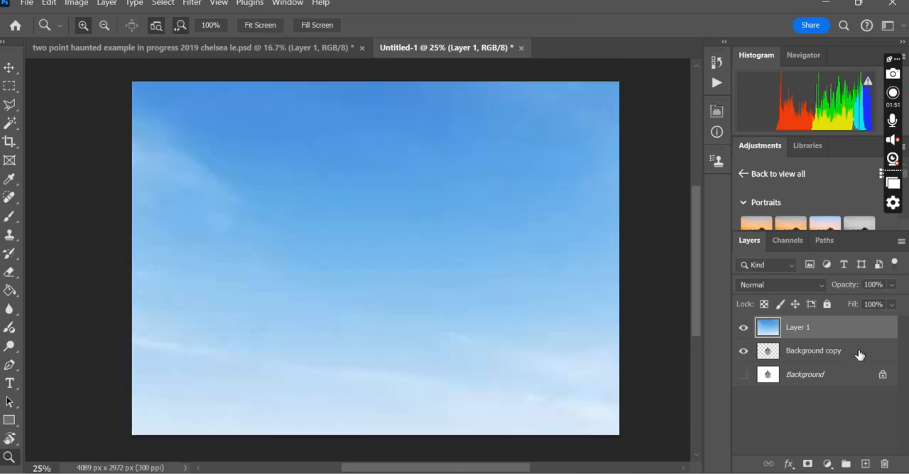
Place the Background copy layer above the sky layer and enlarge the house with Free Transform to fill most of the canvas height.
left_click_drag(860, 355, 862, 320)
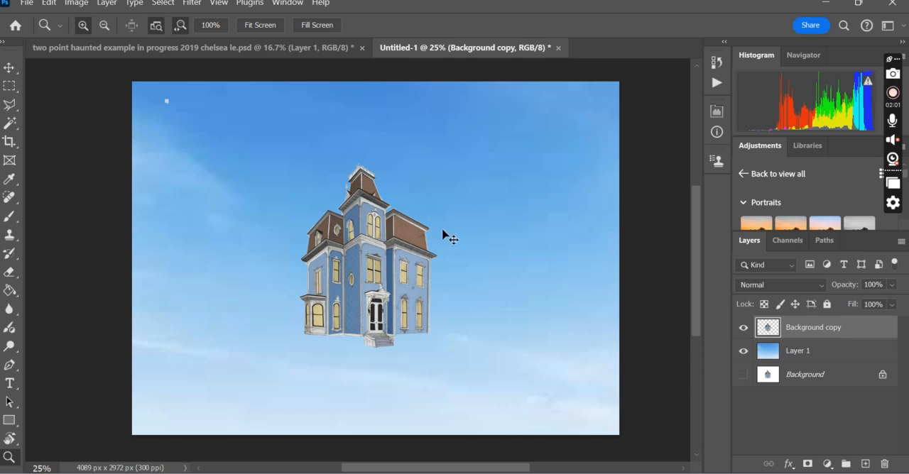
key("ctrl+t")
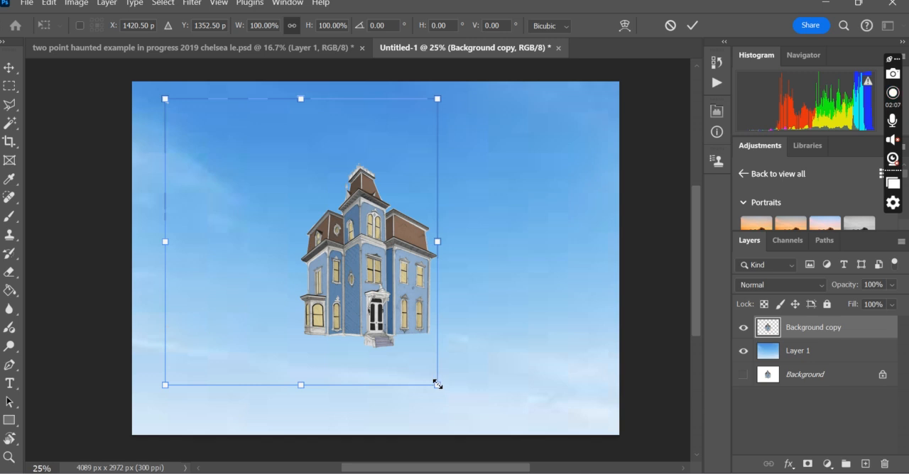
left_click_drag(438, 386, 508, 451)
left_click_drag(420, 343, 324, 275)
left_click_drag(405, 386, 485, 442)
left_click_drag(413, 348, 357, 284)
left_click_drag(419, 391, 463, 438)
left_click_drag(418, 376, 375, 419)
key("Return")
key("z")
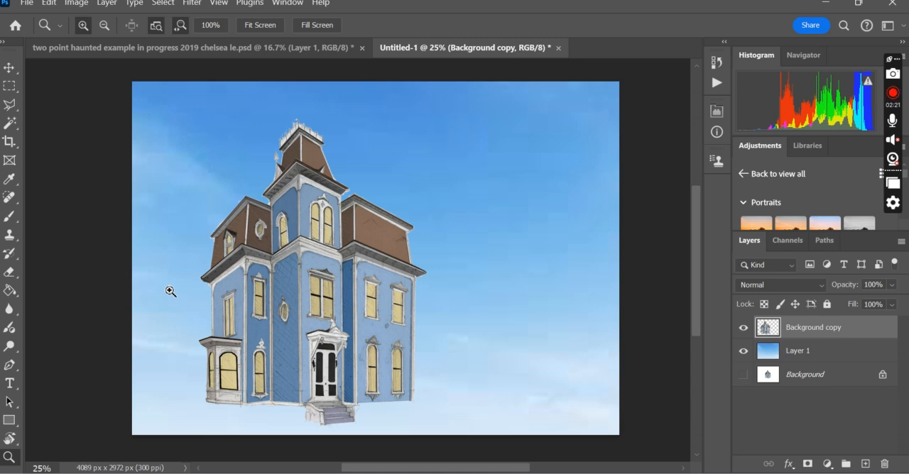
Crop the excess sky beside the house's right side, leaving a canvas of about 2841 × 2972 px.
key("c")
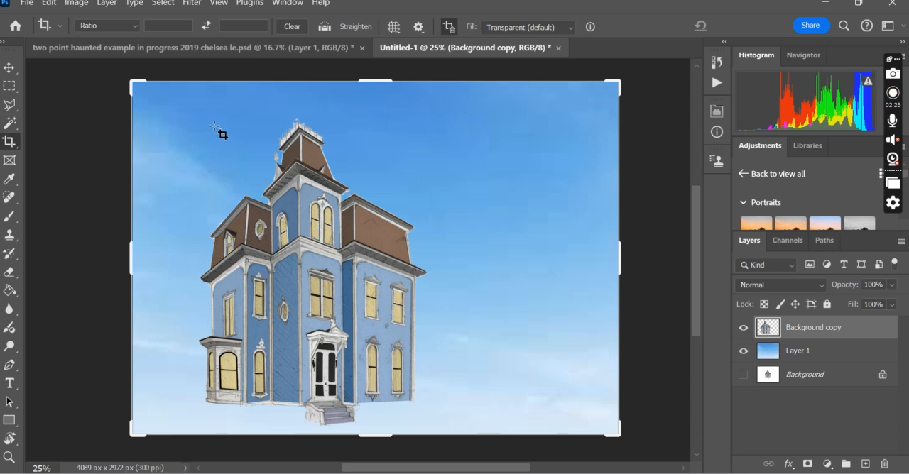
left_click_drag(618, 249, 545, 264)
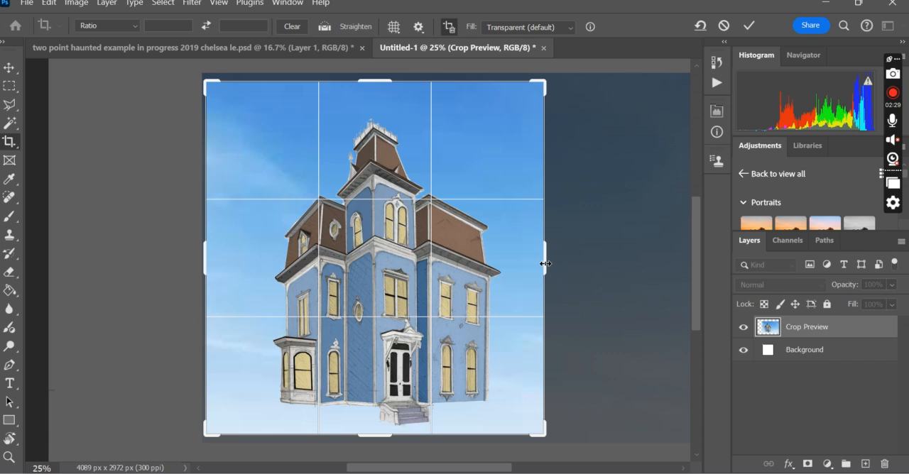
key("Return")
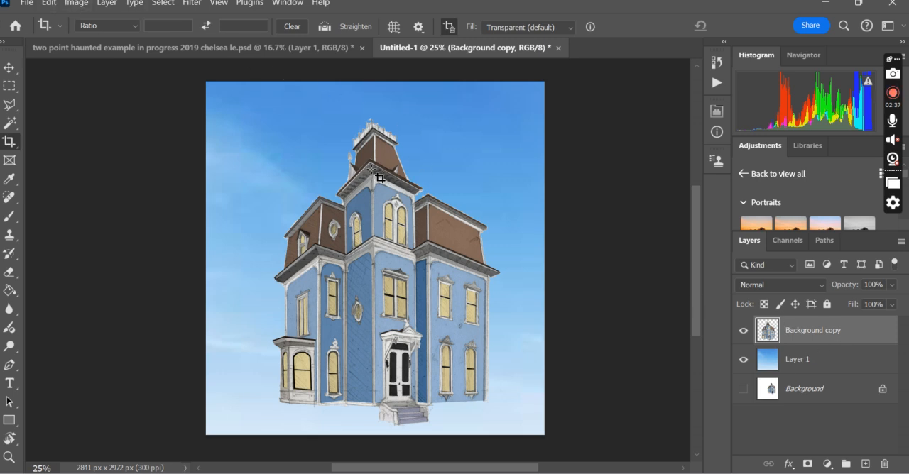
Adjust Levels on the Background copy house layer, setting the input levels to 28, 1.02 and 220.
left_click(78, 5)
mouse_move(84, 43)
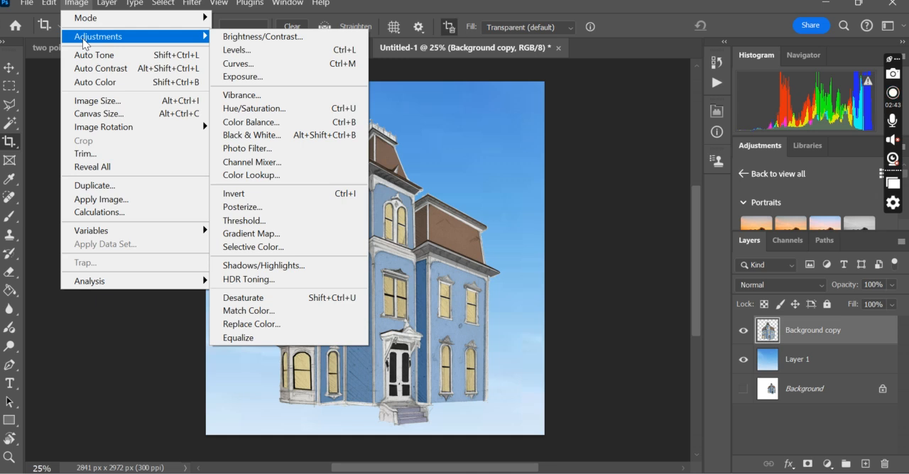
left_click(240, 51)
left_click_drag(568, 77, 690, 75)
left_click(605, 233)
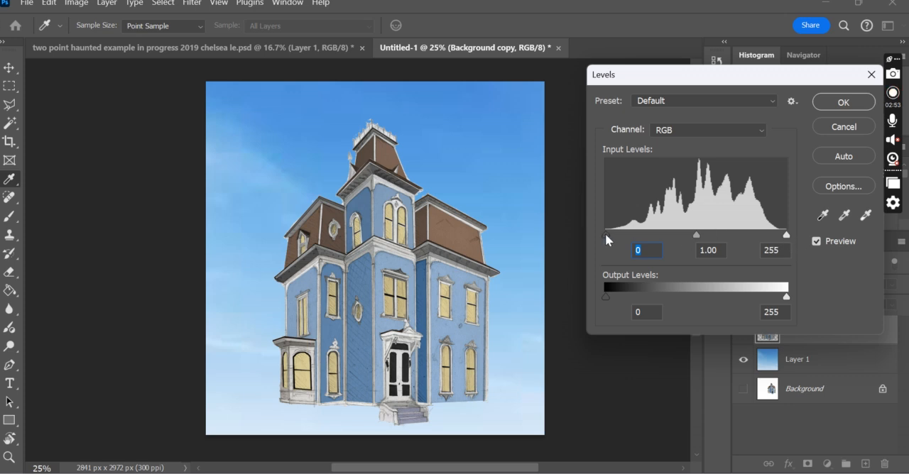
left_click_drag(605, 233, 626, 235)
mouse_move(708, 235)
left_mouse_down()
mouse_move(732, 235)
mouse_move(699, 232)
mouse_move(711, 233)
left_mouse_up()
left_click_drag(786, 236, 763, 238)
left_click(762, 237)
left_click(626, 233)
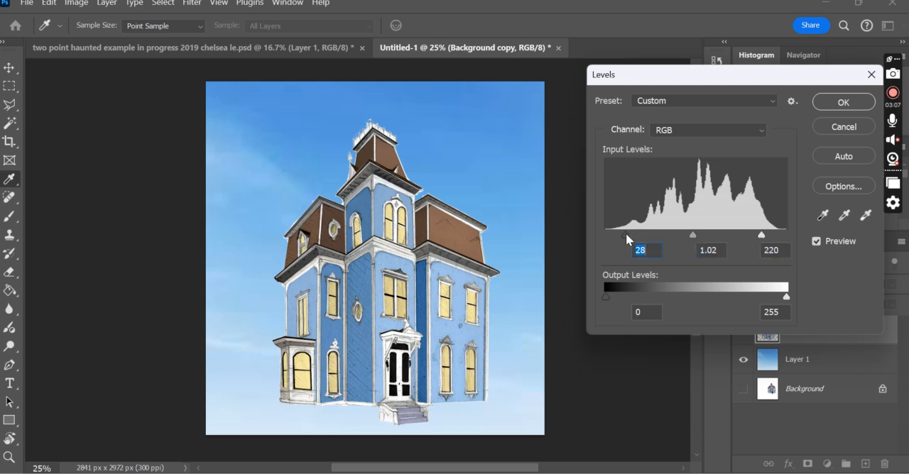
Refine the black input level to 30 and the white input level to 210, and apply the Levels adjustment.
left_click_drag(625, 235, 630, 237)
left_click_drag(752, 237, 755, 235)
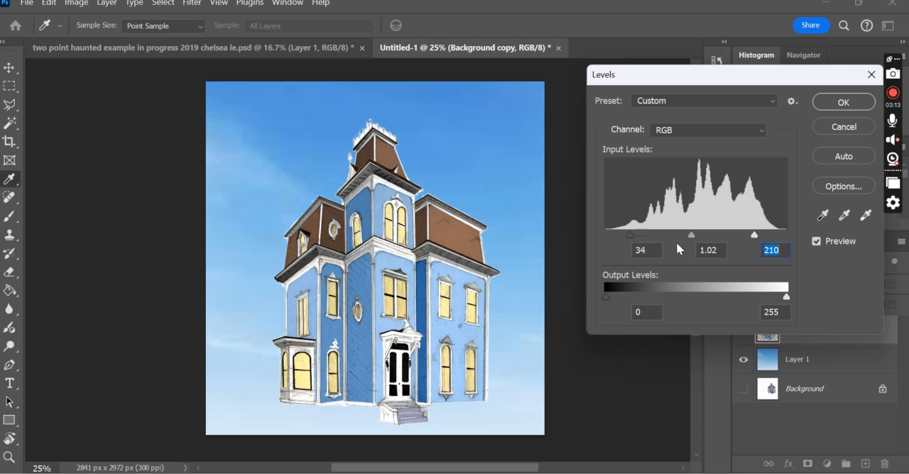
mouse_move(630, 235)
left_mouse_down()
mouse_move(637, 237)
mouse_move(627, 235)
left_mouse_up()
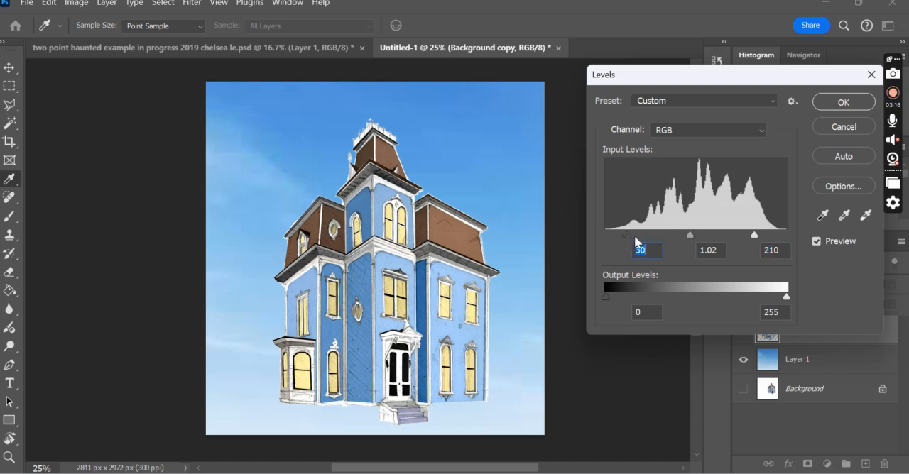
left_click(844, 103)
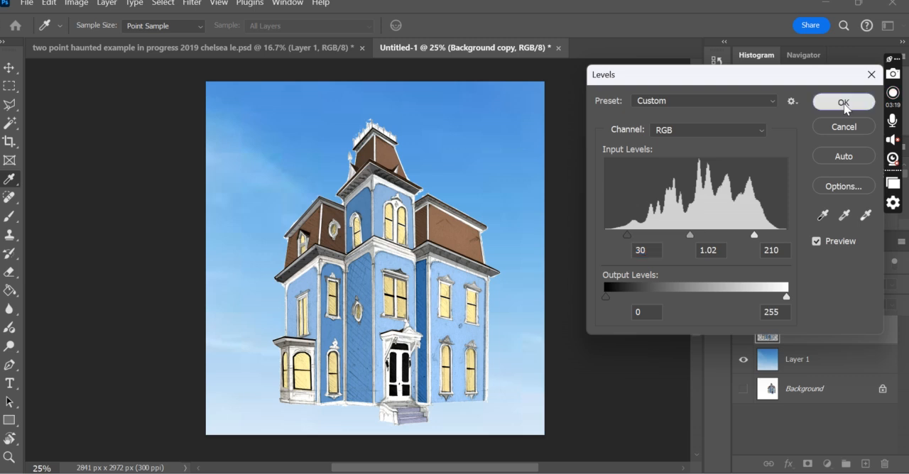
key("c")
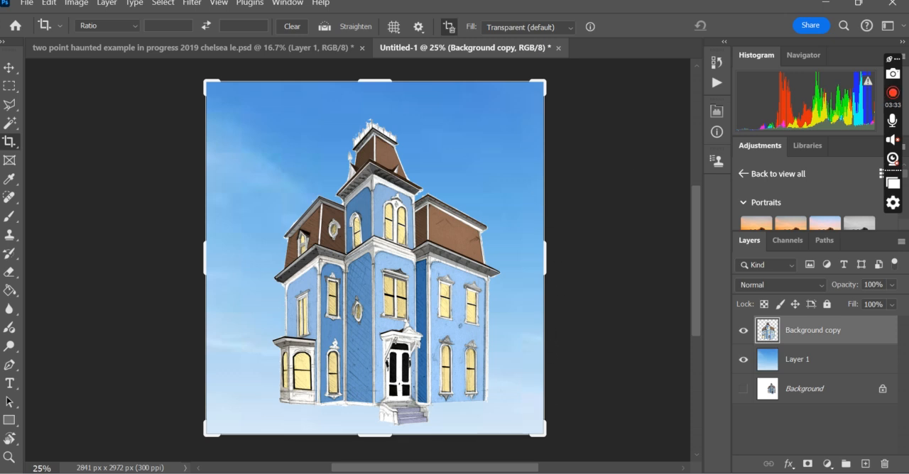
Switch to the Chrome window with the stormy sky results and search Google Images for "grass landscape photography".
mouse_move(527, 473)
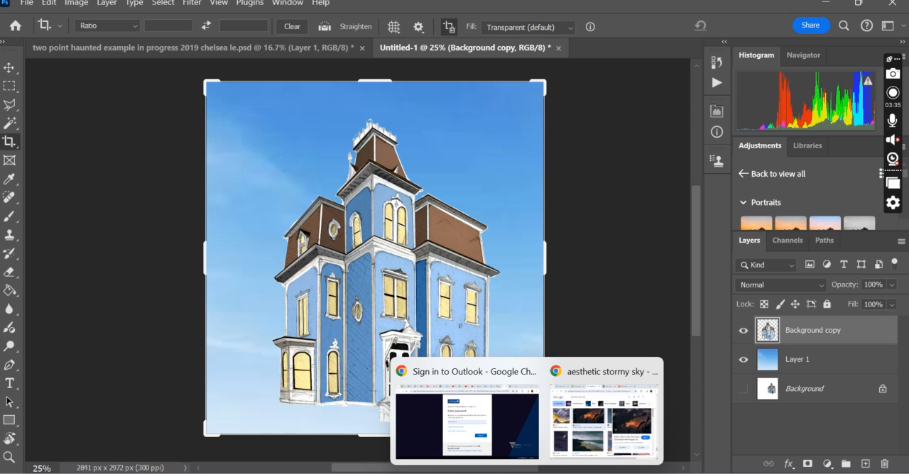
left_click(608, 409)
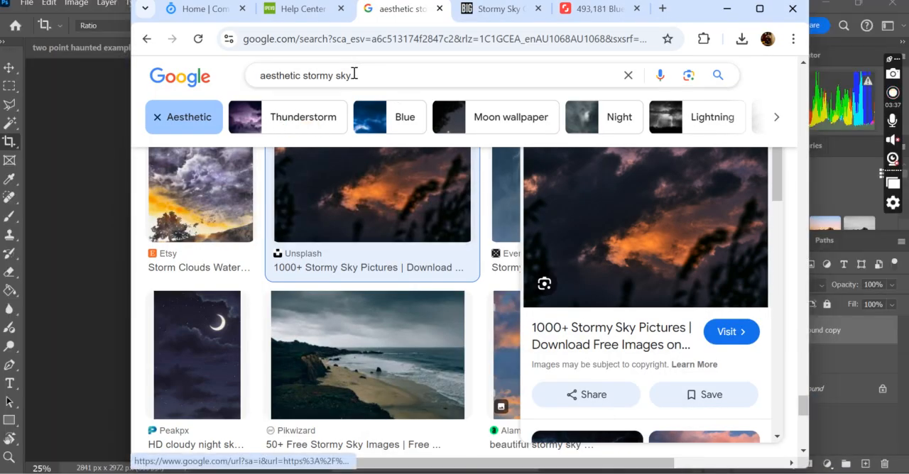
left_click_drag(355, 75, 173, 75)
type("grass ")
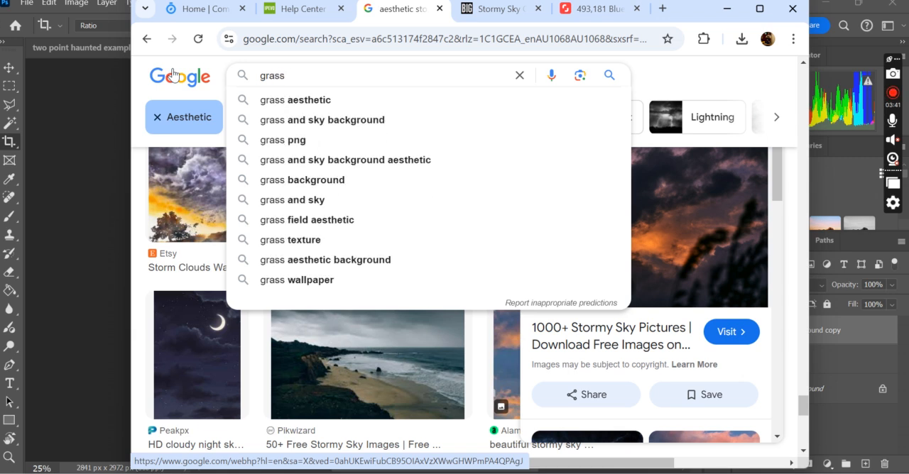
type("landscape photo")
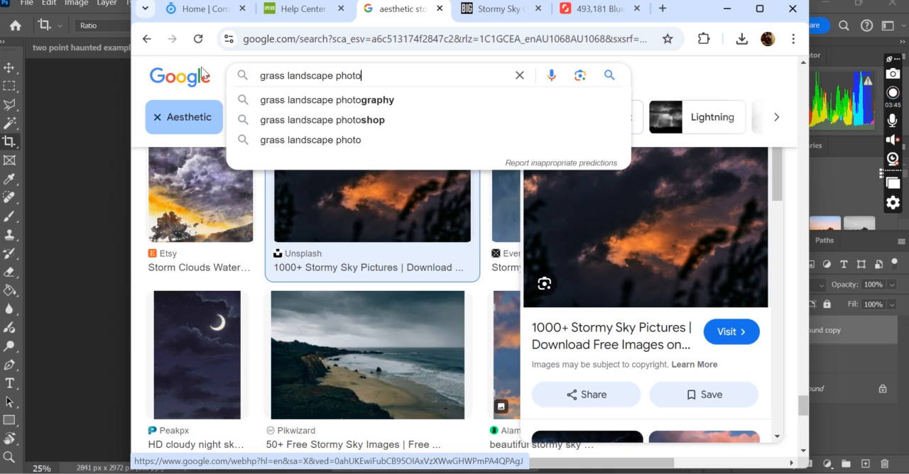
left_click(387, 100)
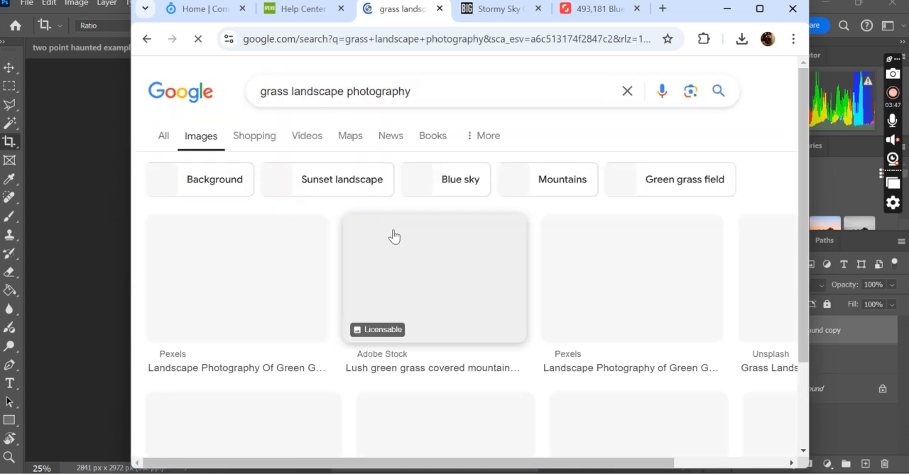
Look through the grass image results and open the Vecteezy page of the green field under a blue, cloudy sky.
scroll(518, 294, "down", 5)
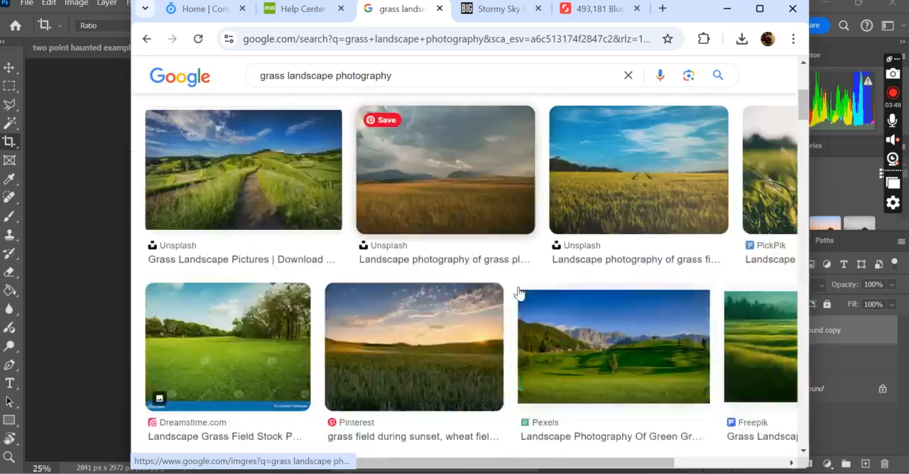
scroll(419, 288, "down", 2)
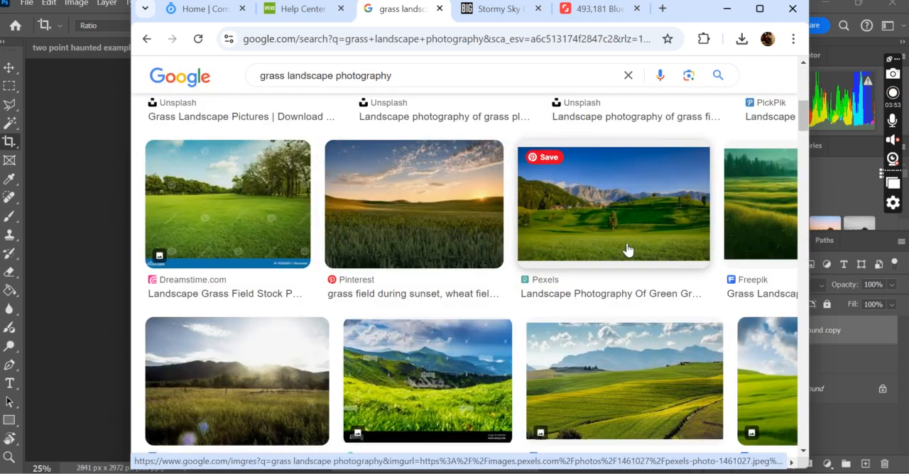
scroll(679, 370, "down", 4)
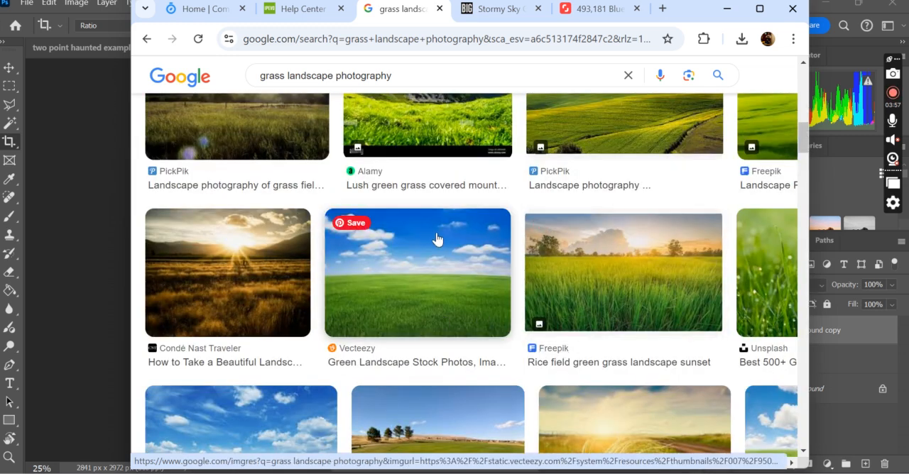
left_click(433, 311)
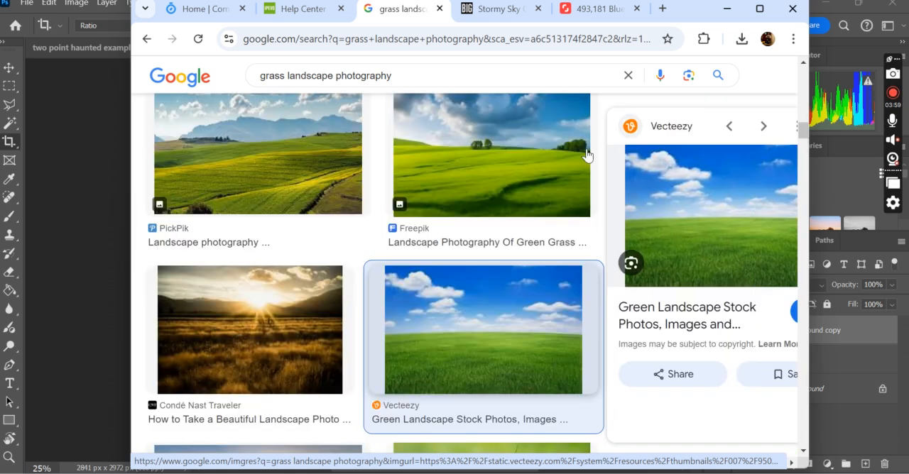
left_click(680, 242)
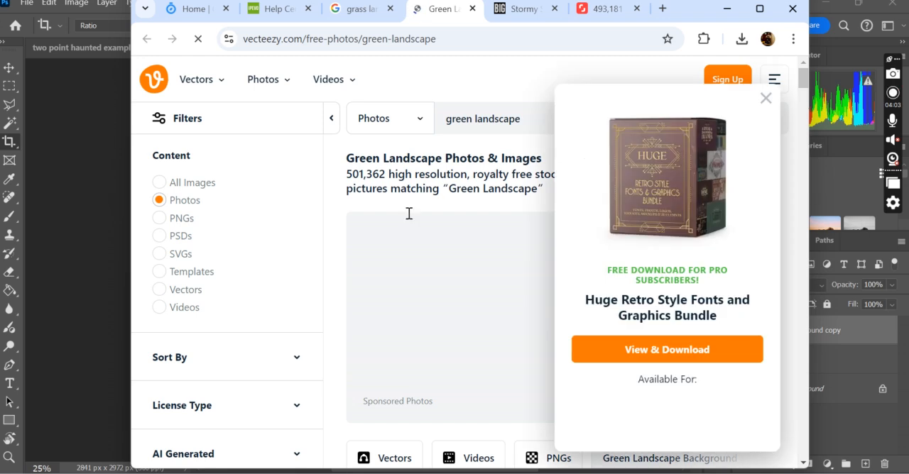
Dismiss the Vecteezy pop-ups and open the free photo of a green grass field with blue sky and white clouds.
left_click(765, 98)
scroll(514, 248, "down", 5)
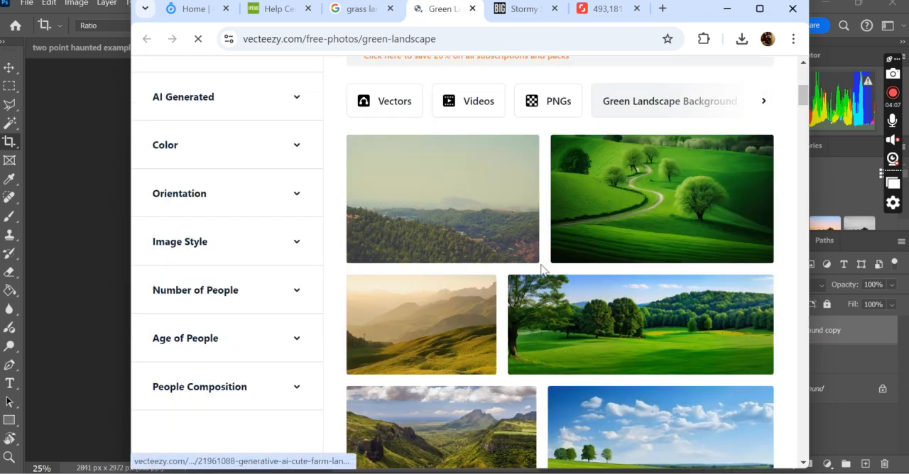
scroll(518, 300, "down", 5)
scroll(543, 264, "down", 3)
scroll(562, 266, "up", 5)
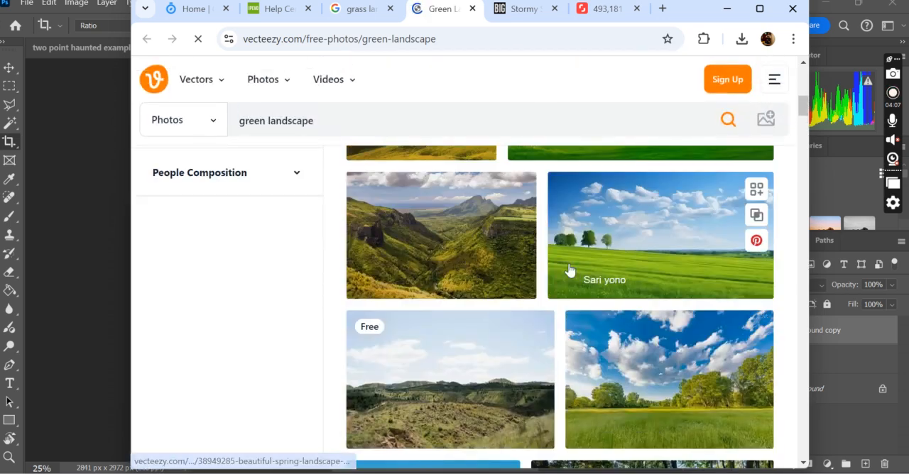
scroll(568, 269, "down", 10)
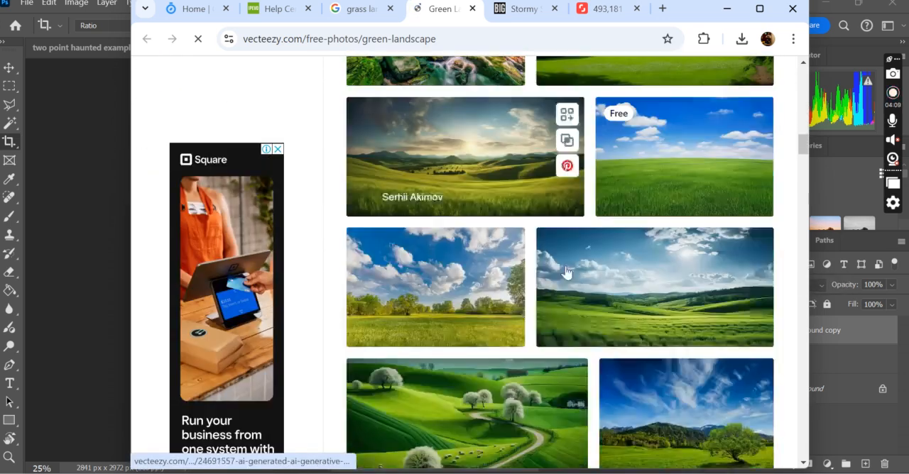
left_click(644, 187)
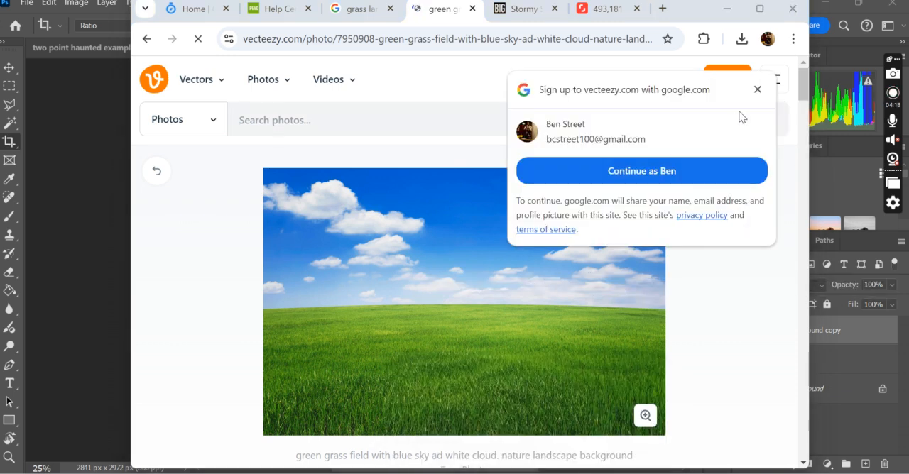
left_click(758, 90)
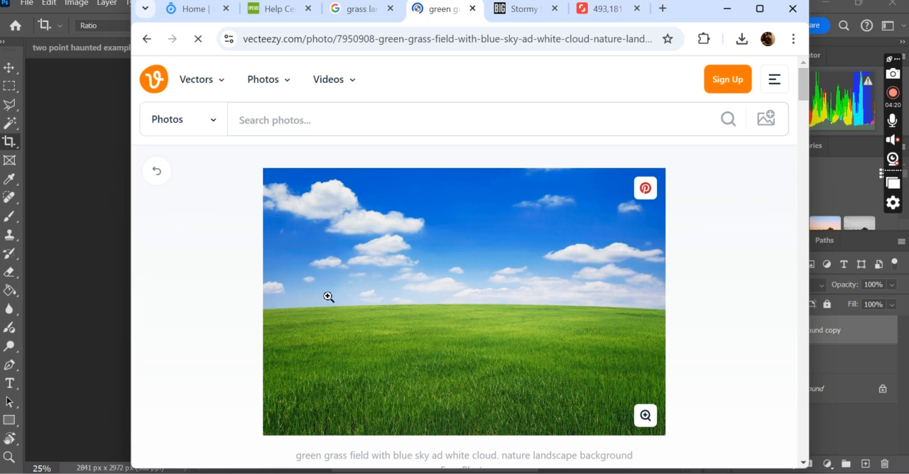
Capture a portrait-shaped section of the grass field photo's left part with the Snipping Tool.
left_click(398, 473)
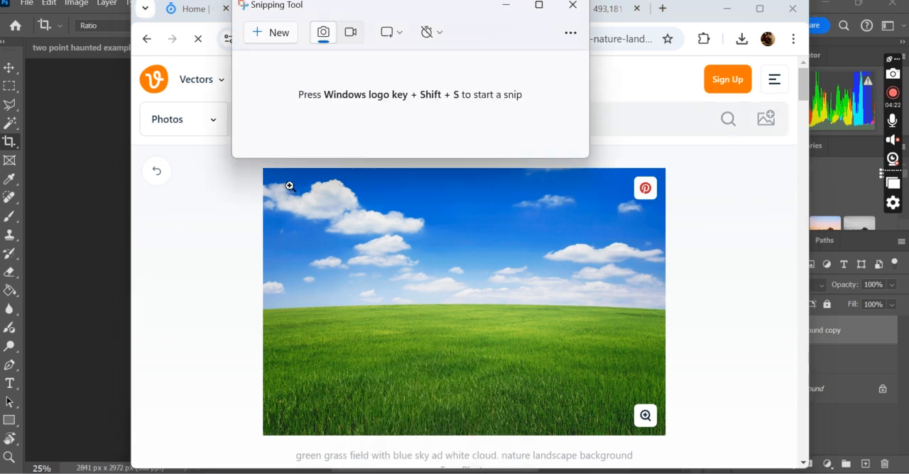
left_click(272, 33)
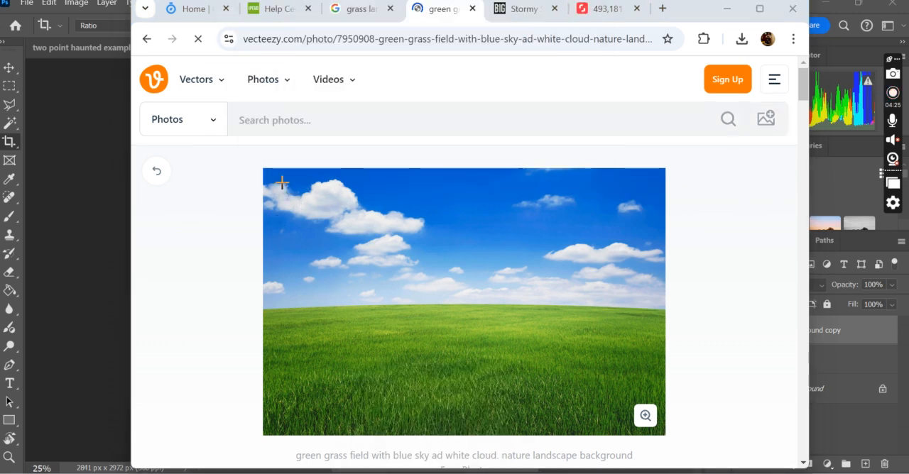
left_click_drag(270, 175, 451, 388)
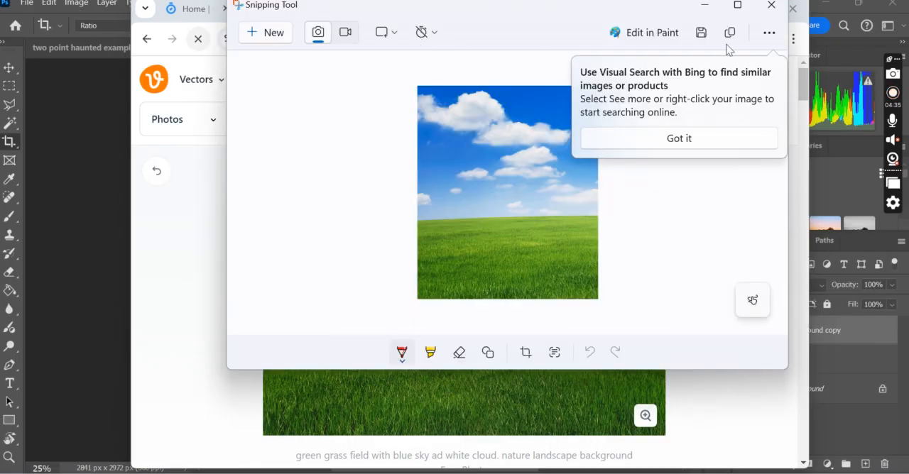
Save the snip as PNG "grass sky" in Classes 2024 > Year 10 Be an Architect > Unit 2 Perspective for Structures, and close the Snipping Tool.
left_click(701, 36)
left_click(701, 37)
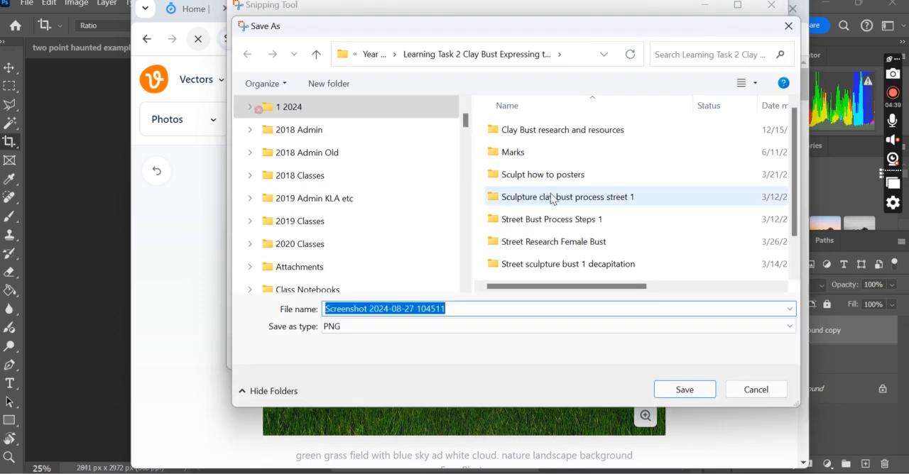
type("grass sky")
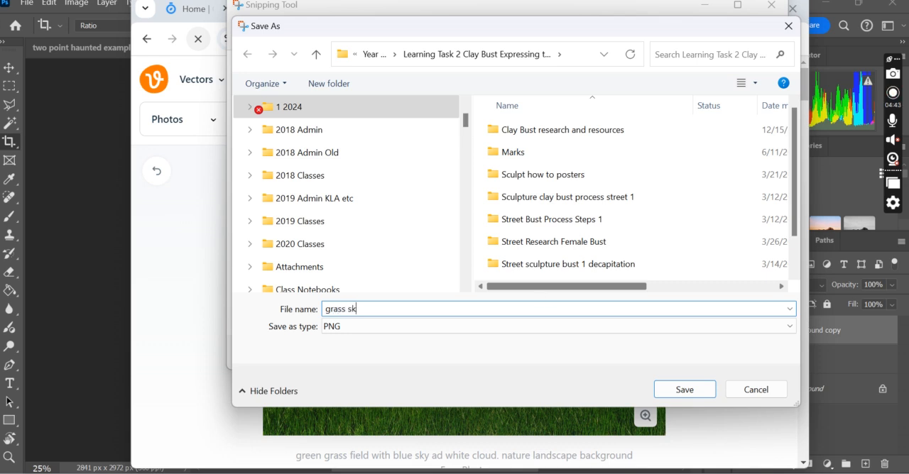
left_click(318, 106)
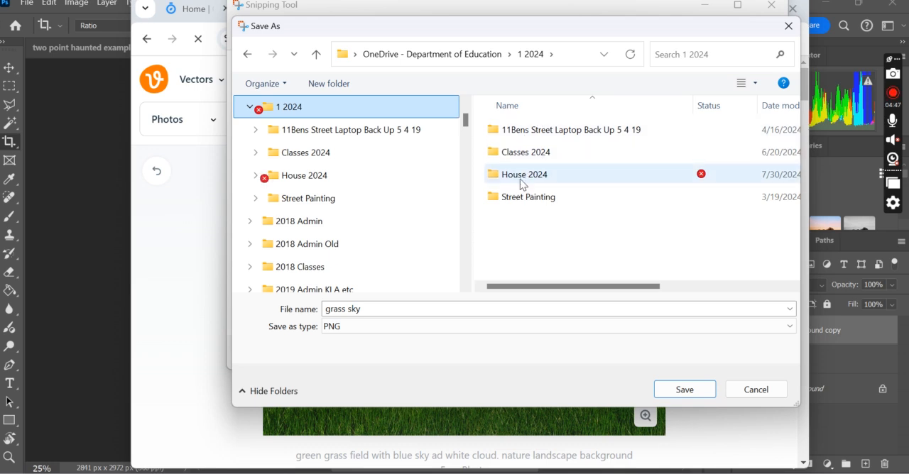
double_click(538, 153)
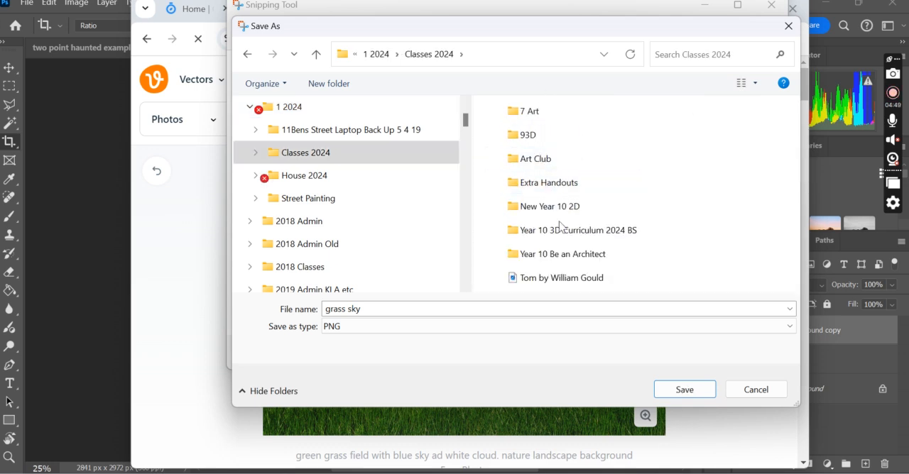
double_click(568, 260)
double_click(589, 151)
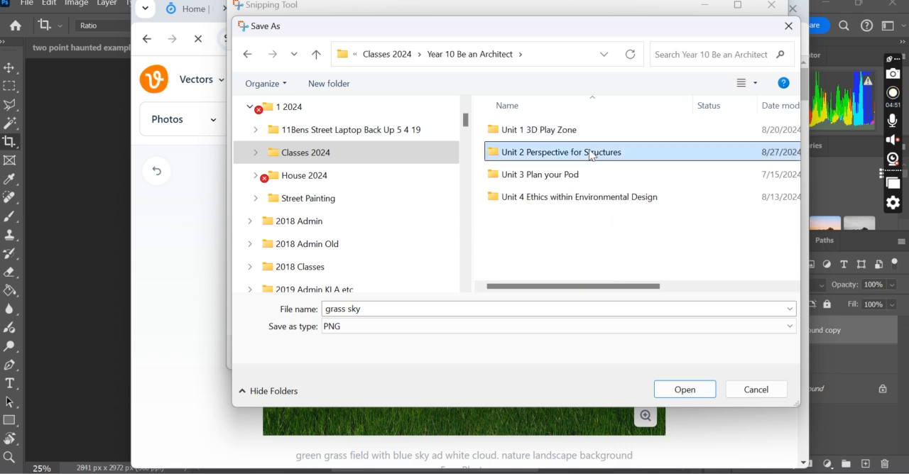
left_click(684, 390)
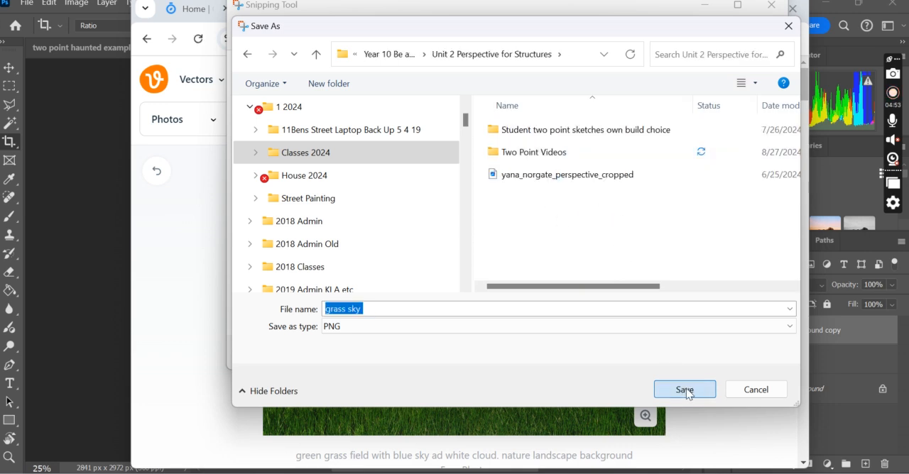
left_click(772, 6)
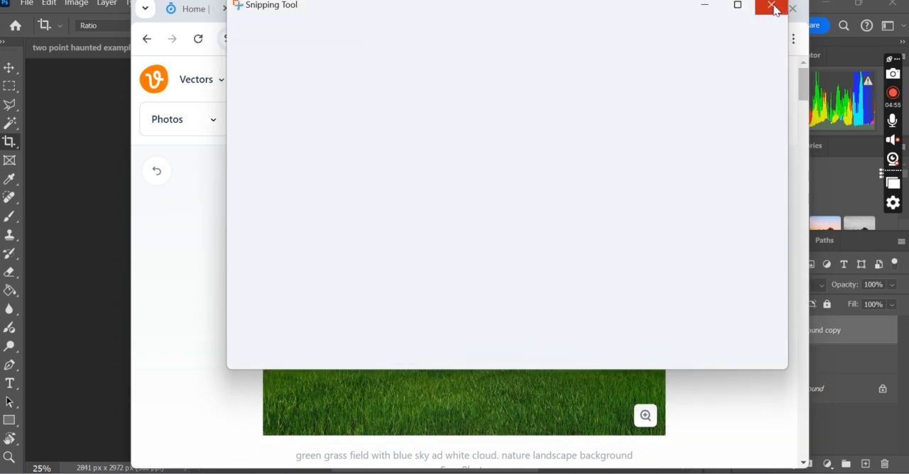
Return to Photoshop by minimizing the browser, and start opening an image file.
left_click(726, 9)
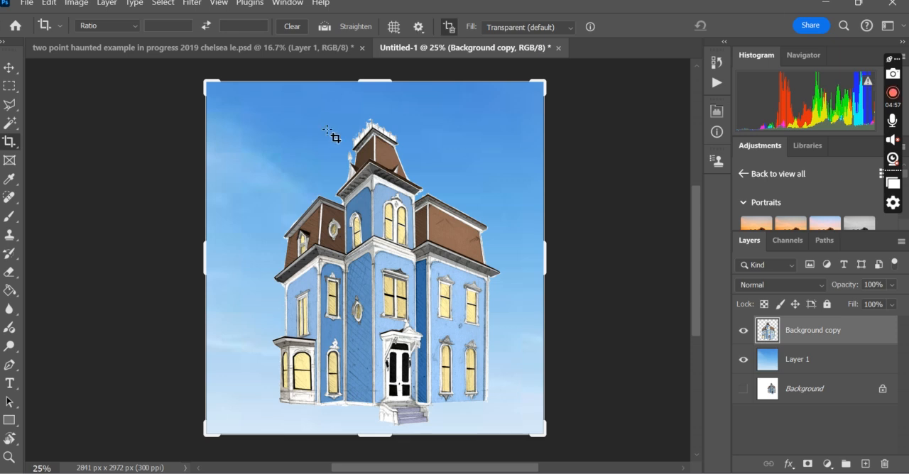
left_click(28, 5)
left_click(48, 34)
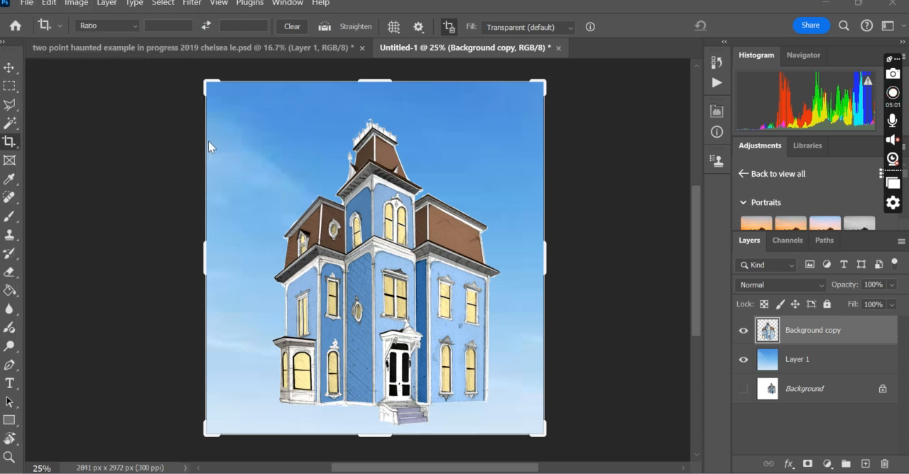